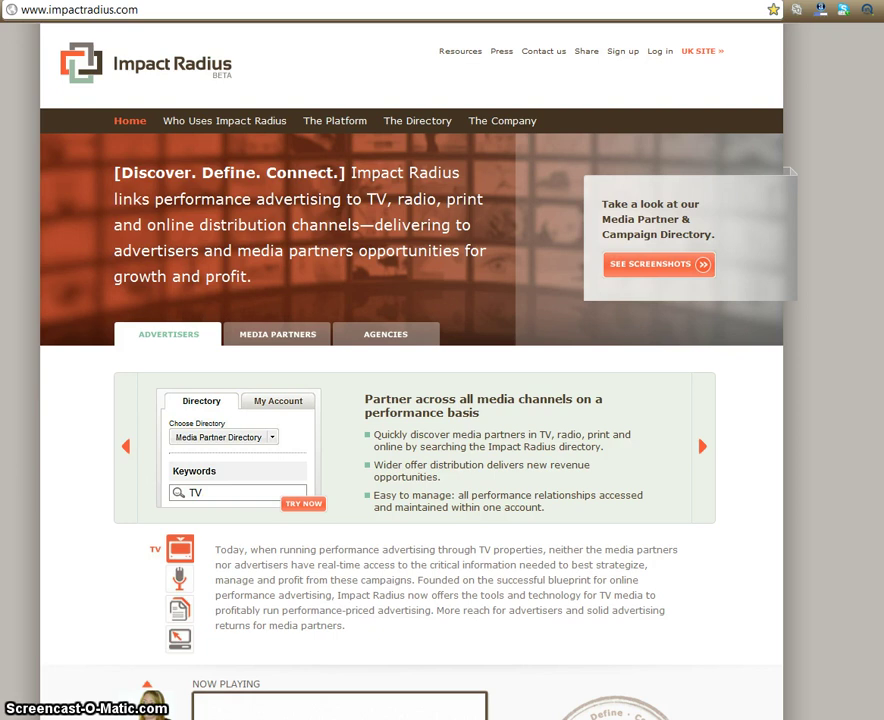
Go from the Impact Radius home page to the Create Membership sign-up page via 'Sign up'.
left_click(621, 52)
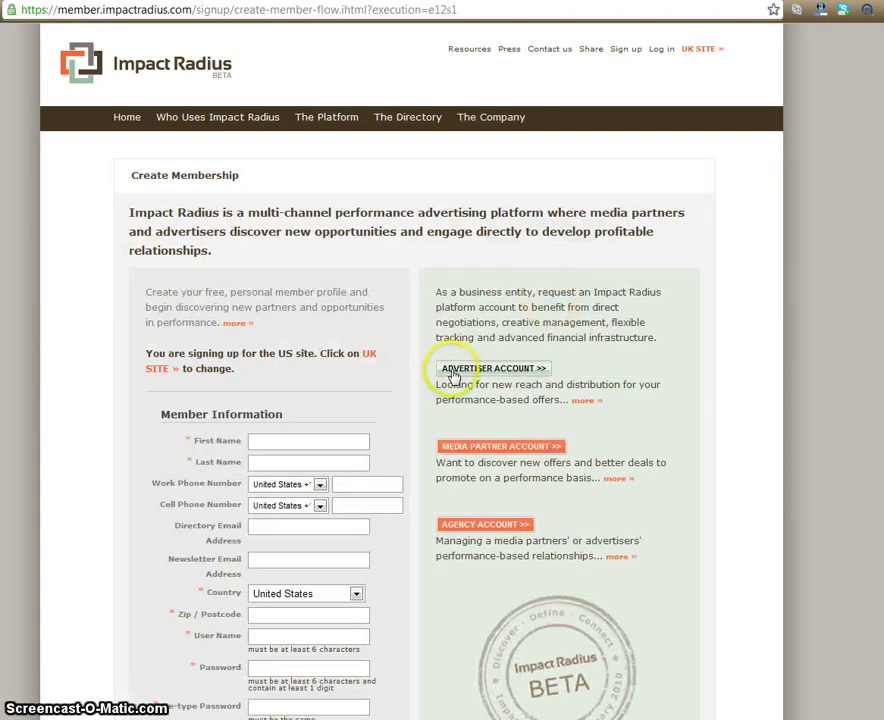
Start a Media Partner account and submit the Fashion Love company details with California as the state.
left_click(466, 448)
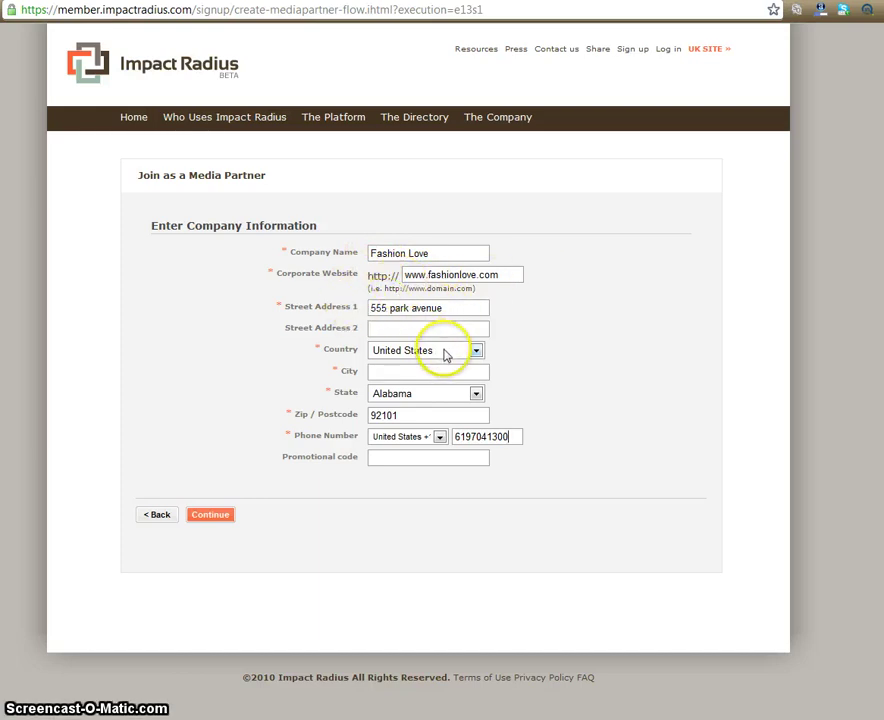
left_click(402, 371)
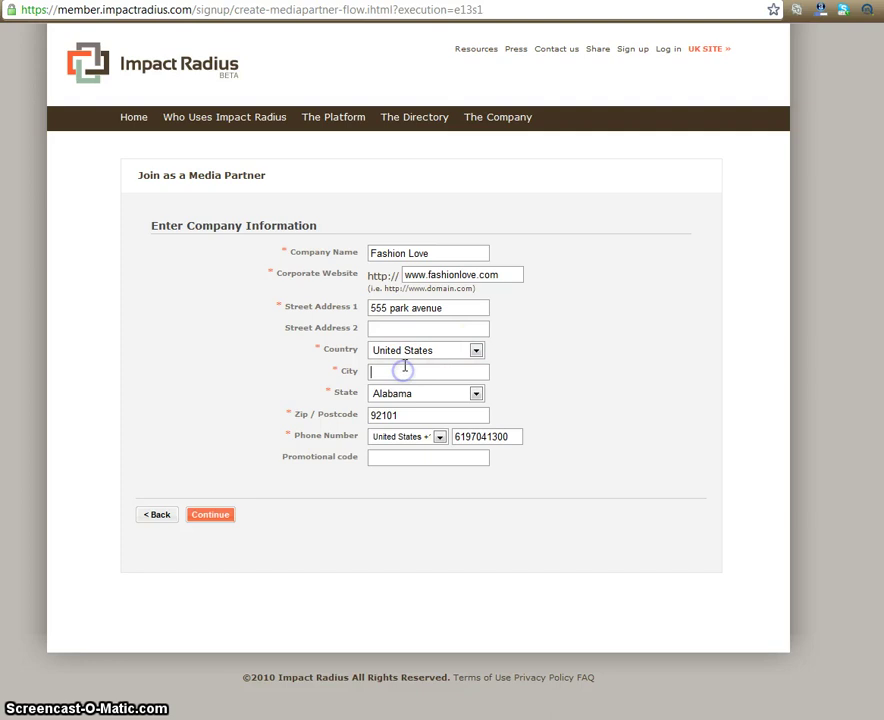
left_click(420, 392)
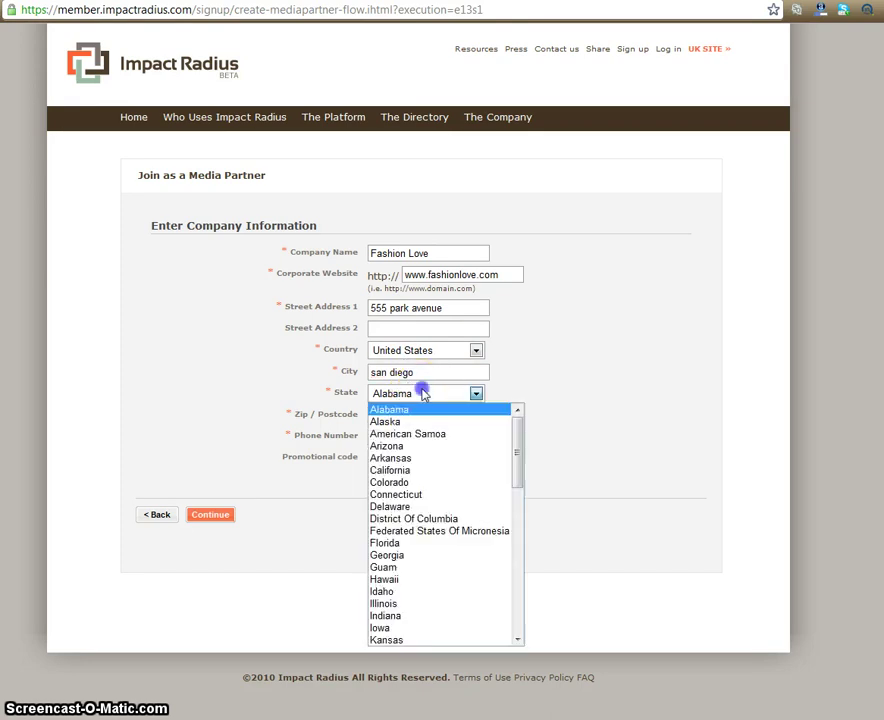
left_click(406, 471)
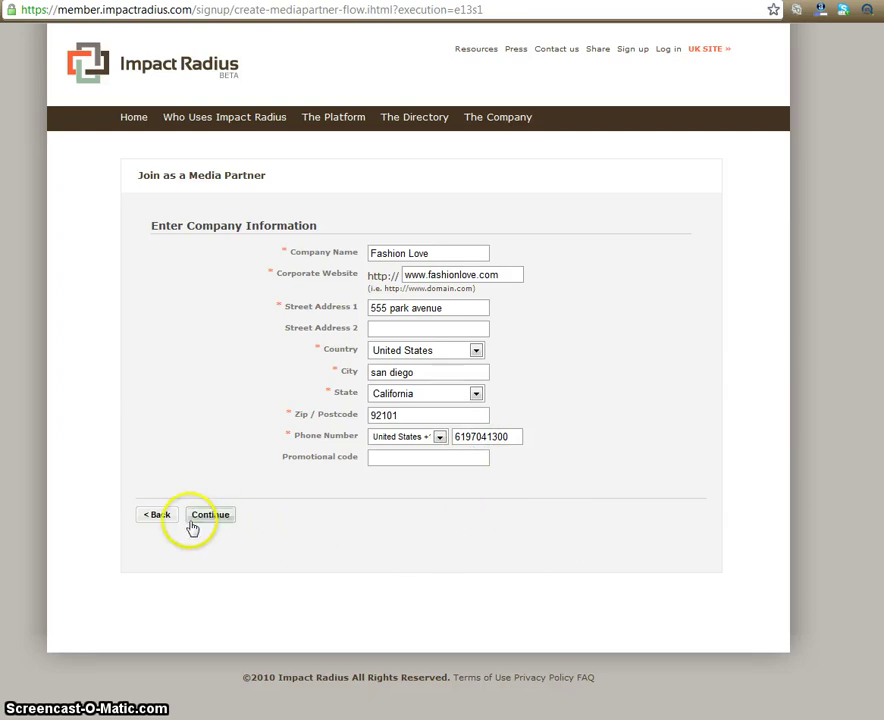
left_click(200, 520)
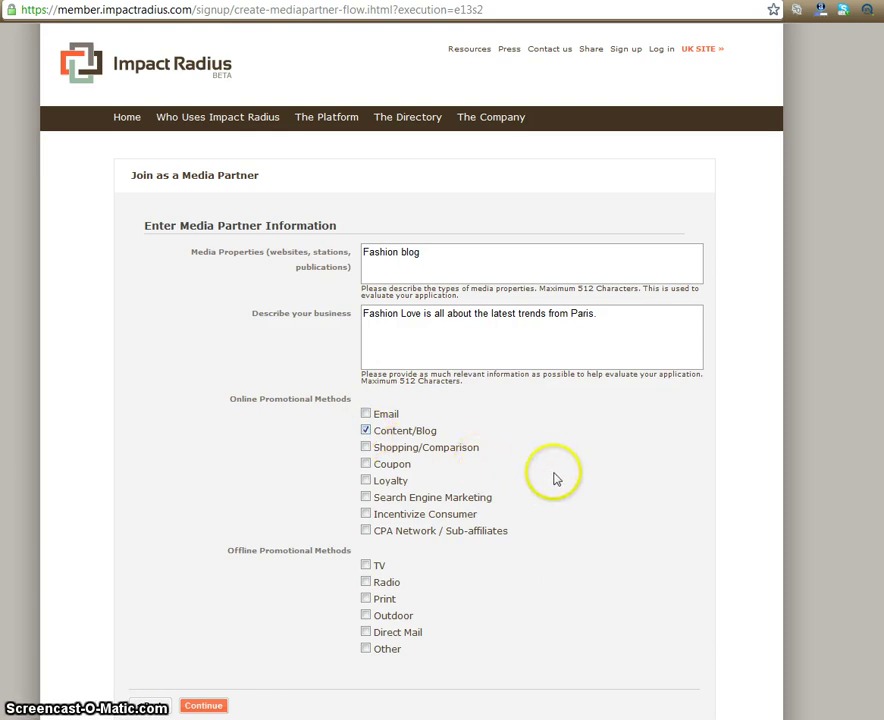
Scroll down the Join as a Media Partner form past the Fashion blog description and Content/Blog option.
scroll(557, 479, "down", 1)
Submit the media partner details and fill in the administrator's title, name, e-mail and zip code.
left_click(211, 639)
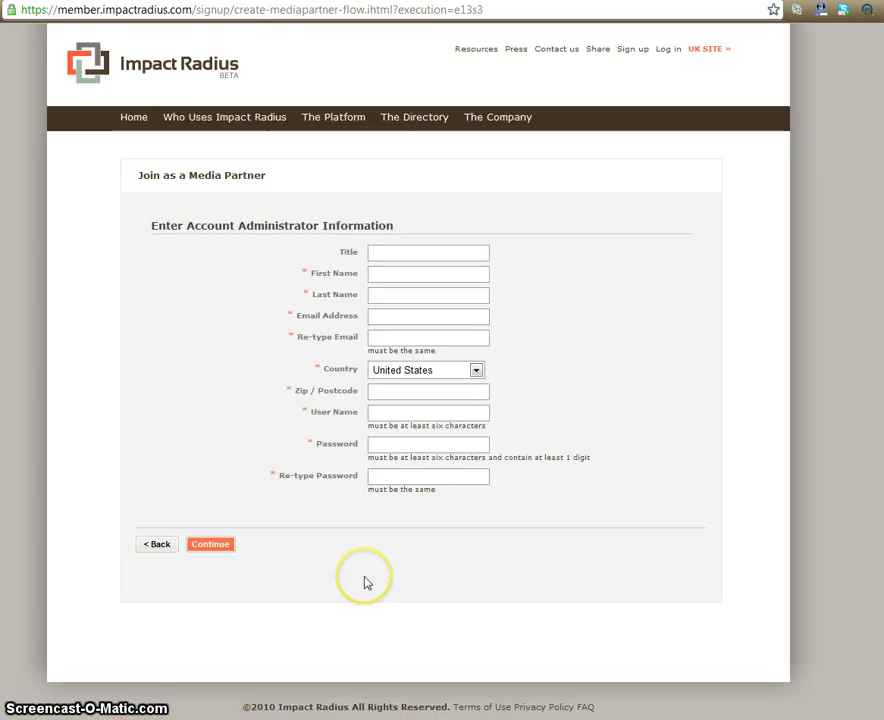
left_click(394, 250)
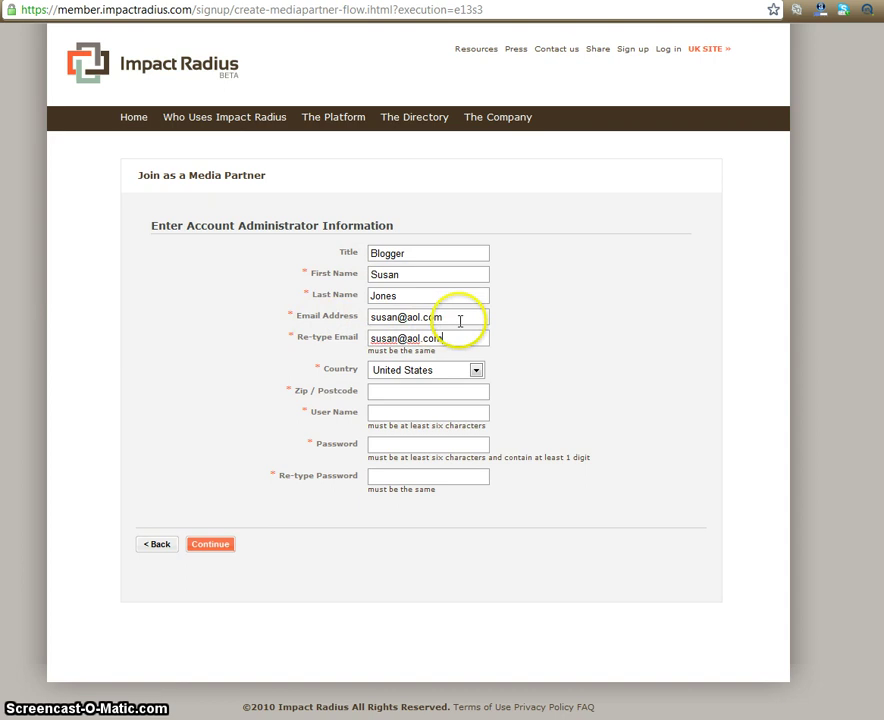
left_click(405, 393)
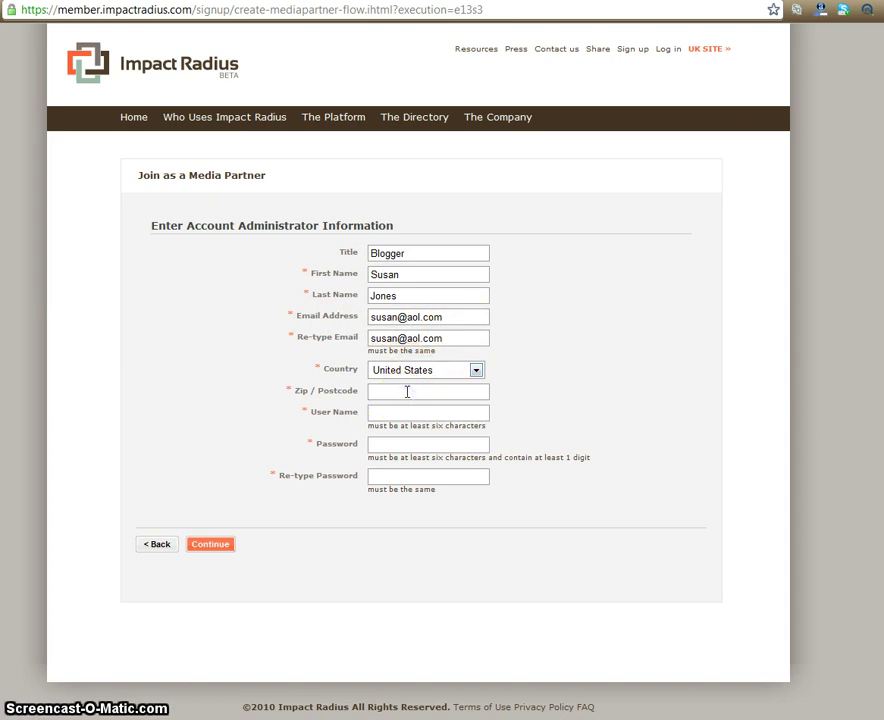
type("920")
key("BackSpace")
type("101")
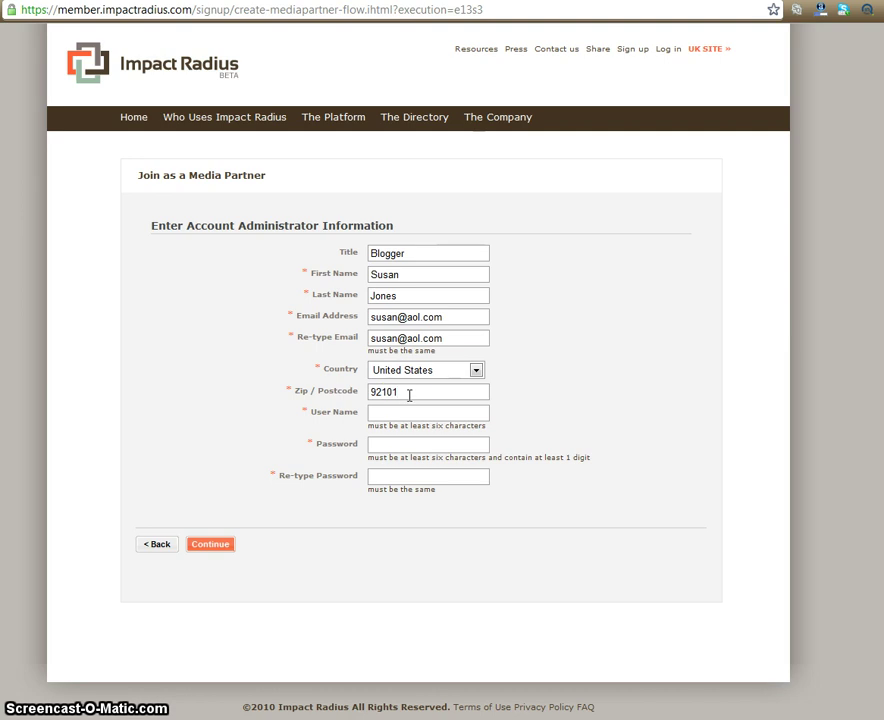
Enter the administrator's user name and password, then begin confirming the password.
left_click(405, 410)
type("fashionlove")
left_click(420, 440)
type("*****")
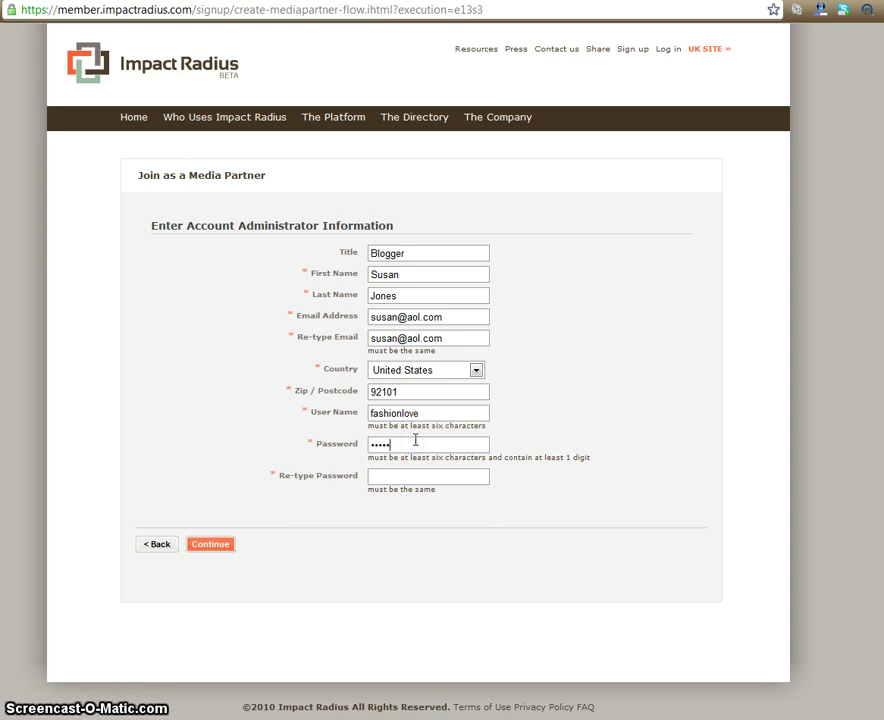
left_click(411, 474)
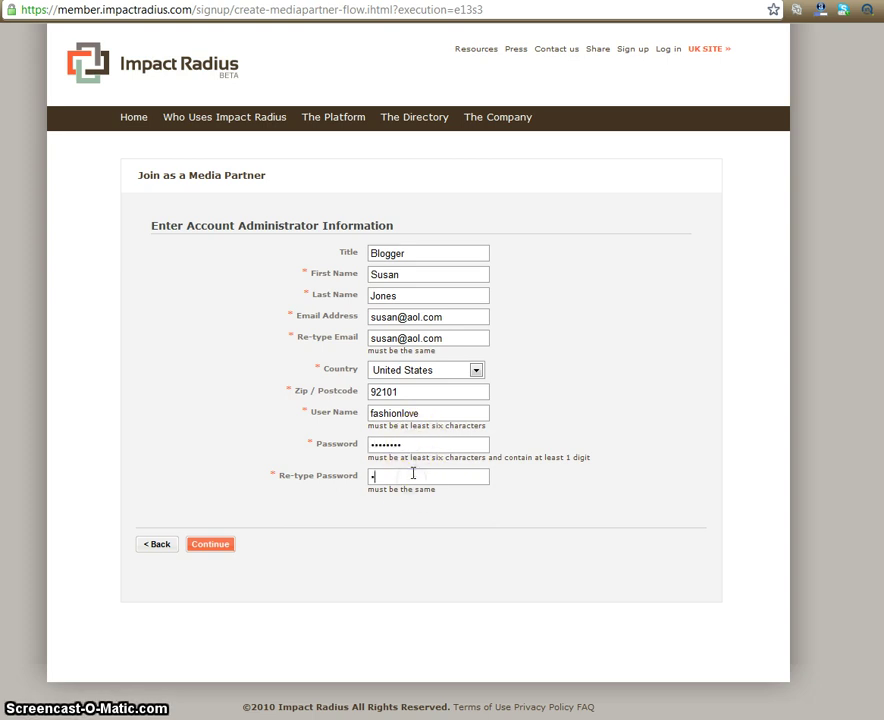
Finish the administrator details, then submit Individual/Sole Proprietor as tax type with a placeholder tax ID.
type("********")
left_click(226, 545)
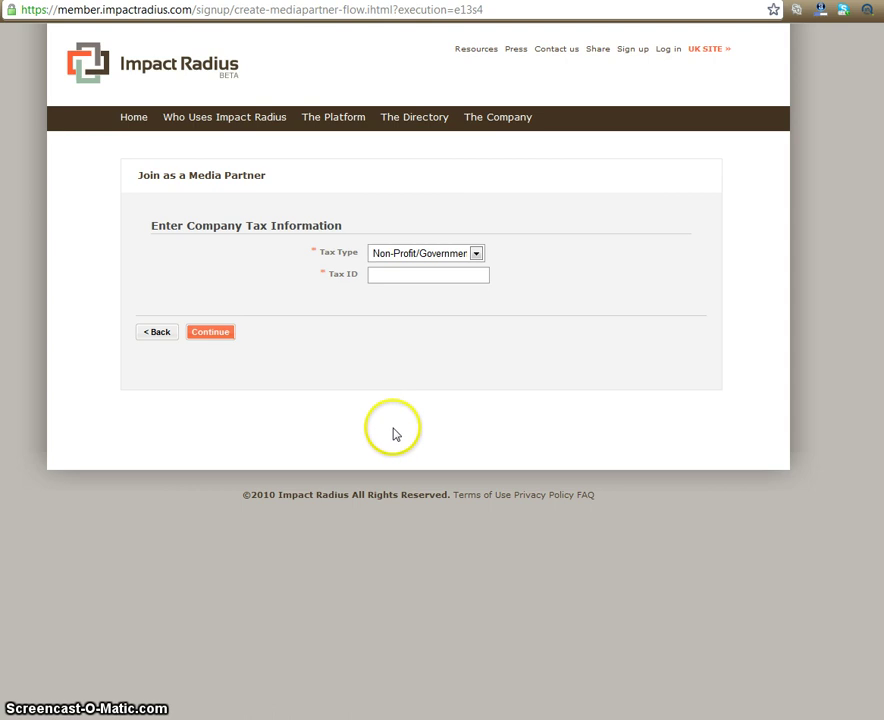
left_click(408, 259)
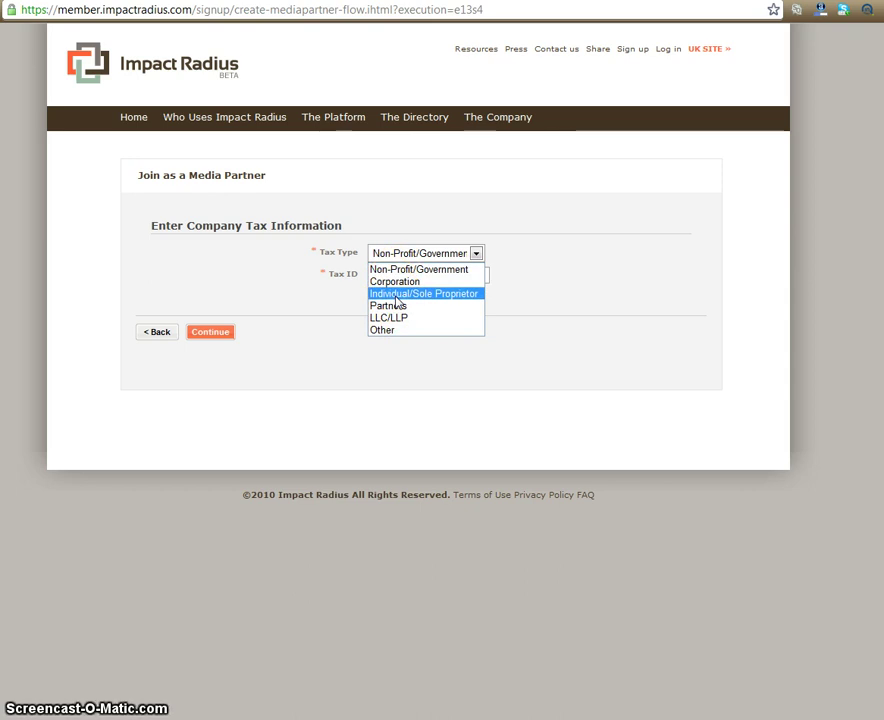
left_click(397, 295)
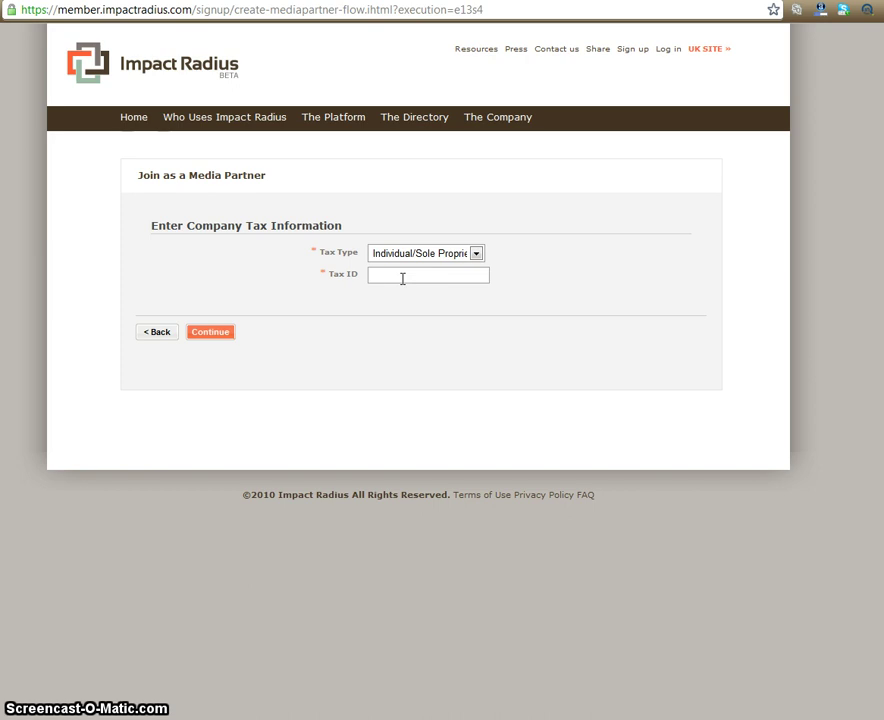
left_click(402, 278)
type("000000000")
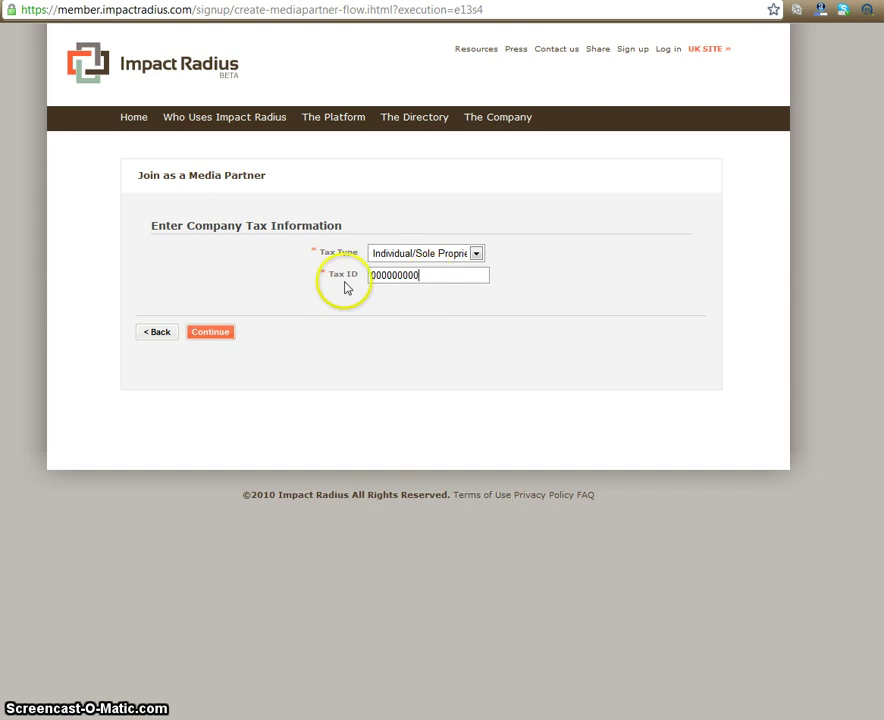
left_click(222, 344)
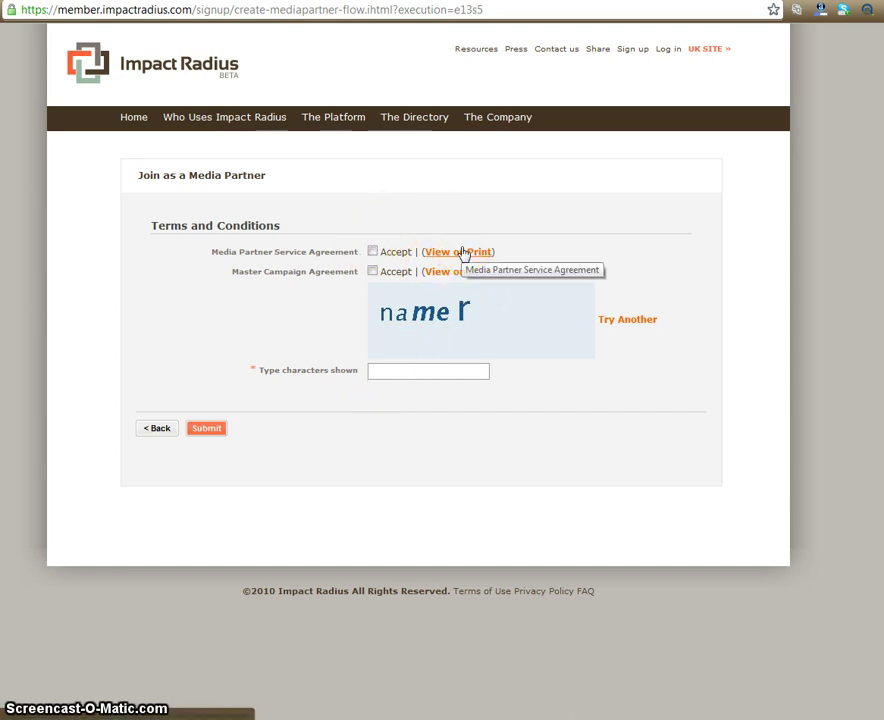
Review and accept the Media Partner Service Agreement and the Master Campaign Agreement.
left_click(461, 252)
left_click(458, 274)
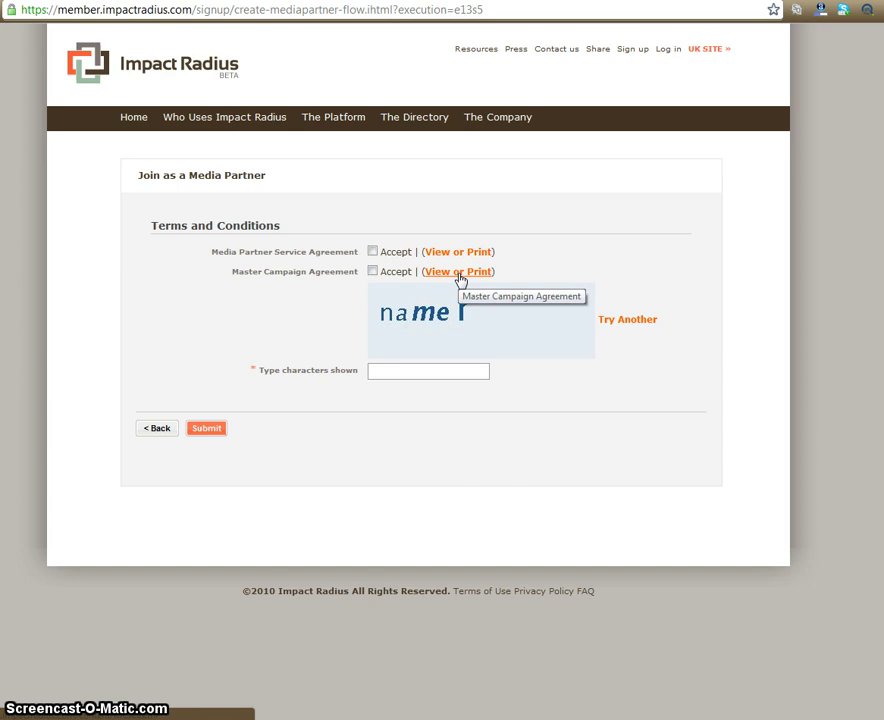
left_click(373, 252)
left_click(372, 271)
Enter the verification characters and submit the completed media partner application.
left_click(412, 371)
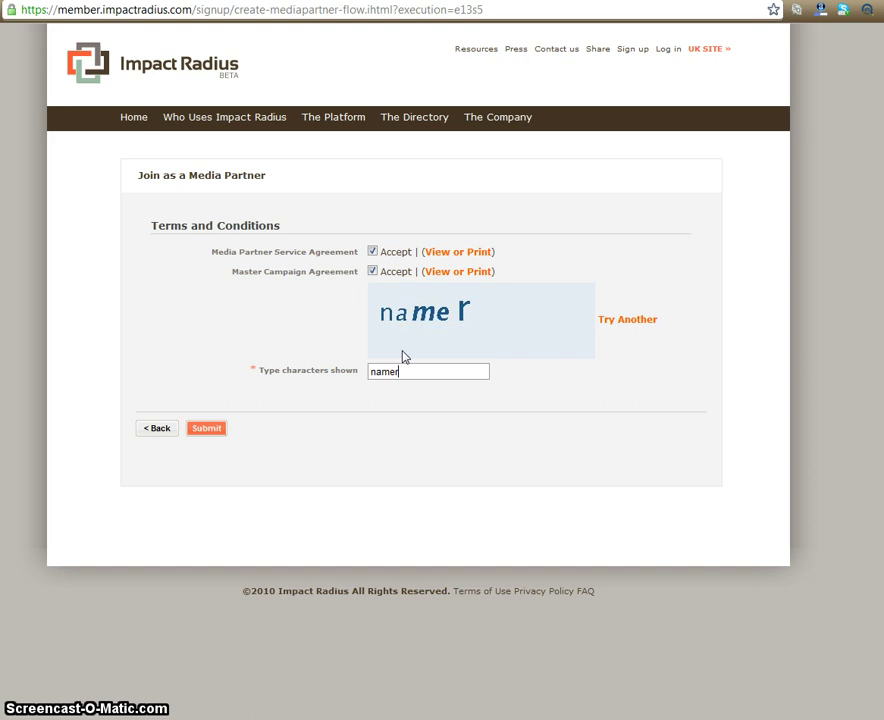
type("namer")
left_click(199, 425)
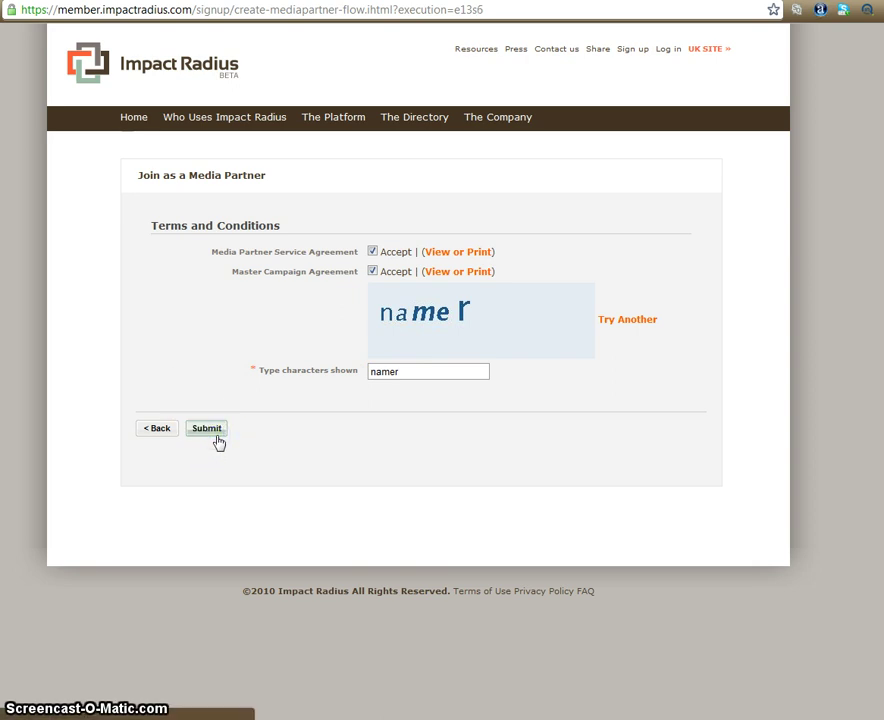
left_click(257, 413)
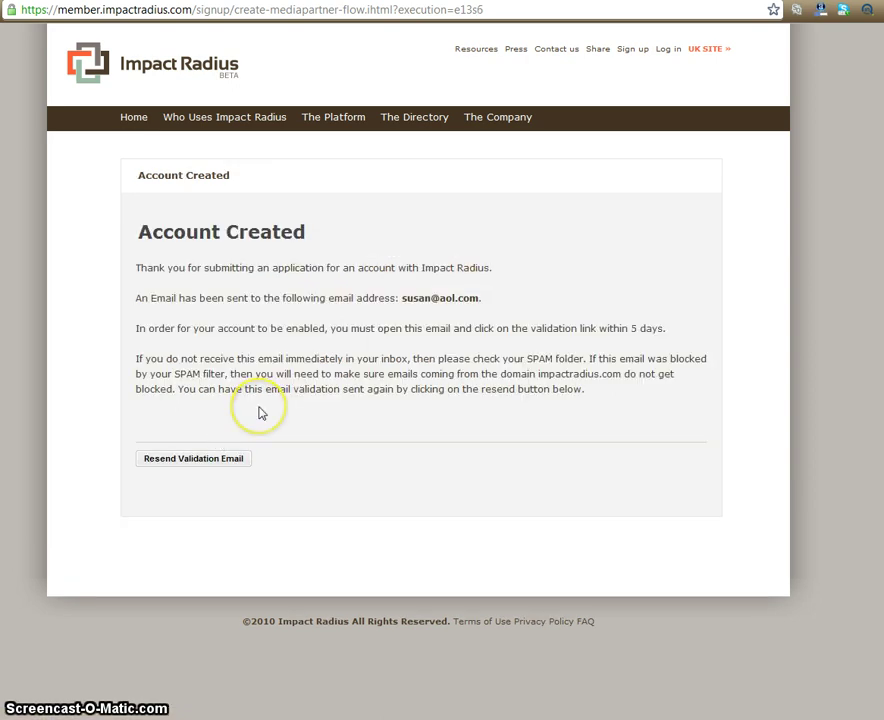